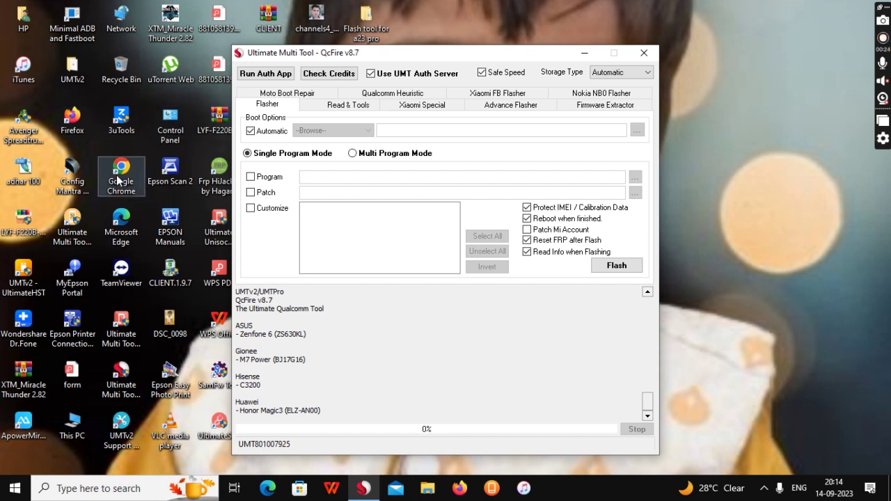
Step: Look through the Downloads folder in File Explorer for a Redmi 7A firmware file
click(428, 491)
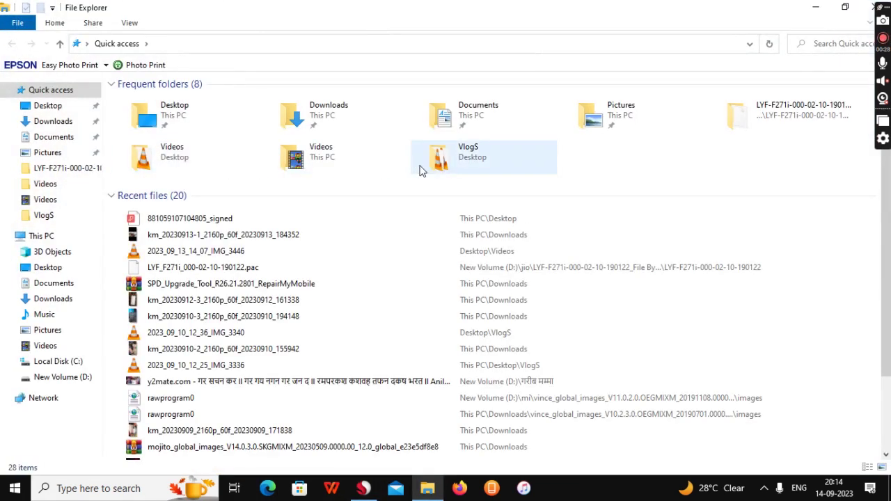
click(50, 122)
scroll(187, 255, down, 2)
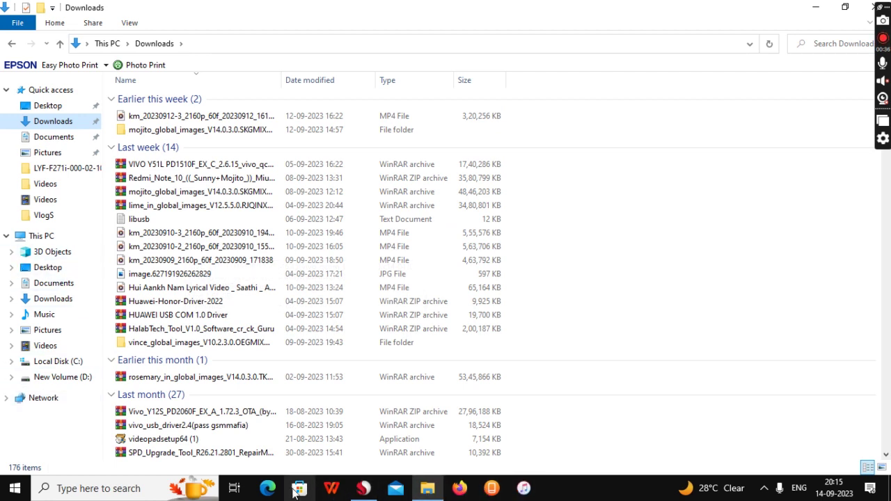
click(815, 7)
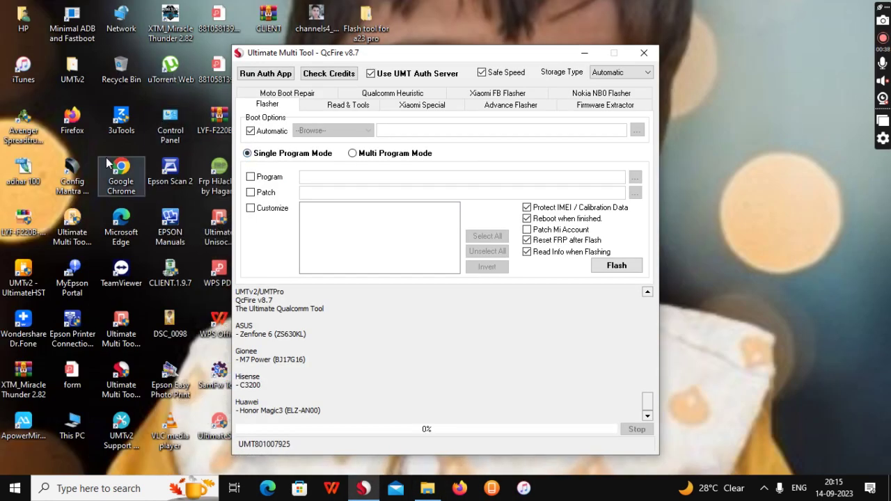
Step: Open Google Chrome and search the web for "redmi 7a flash file"
double_click(124, 179)
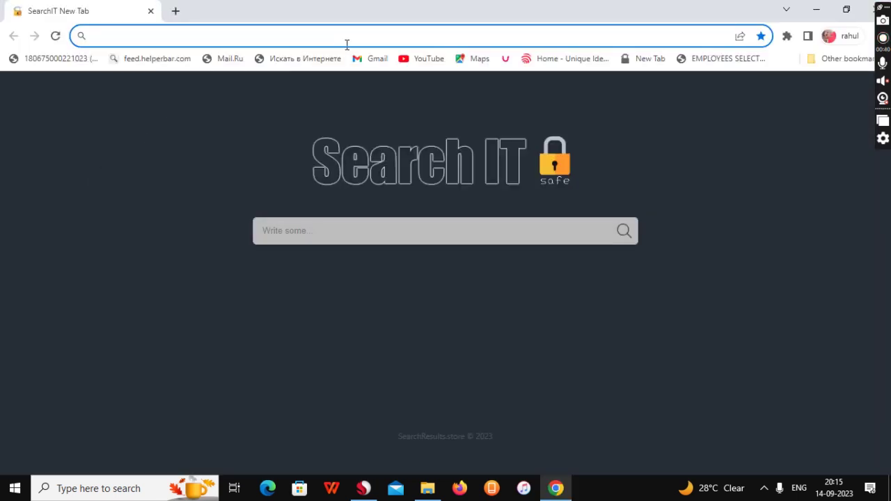
text(red)
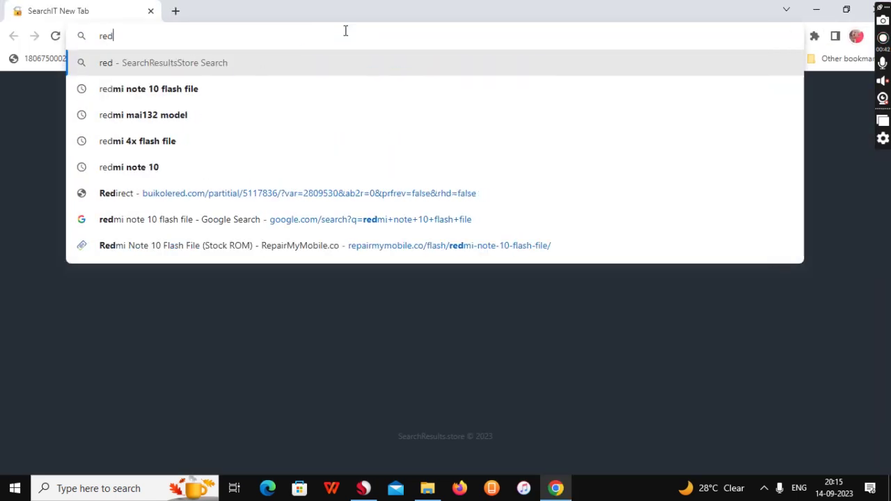
text(mi)
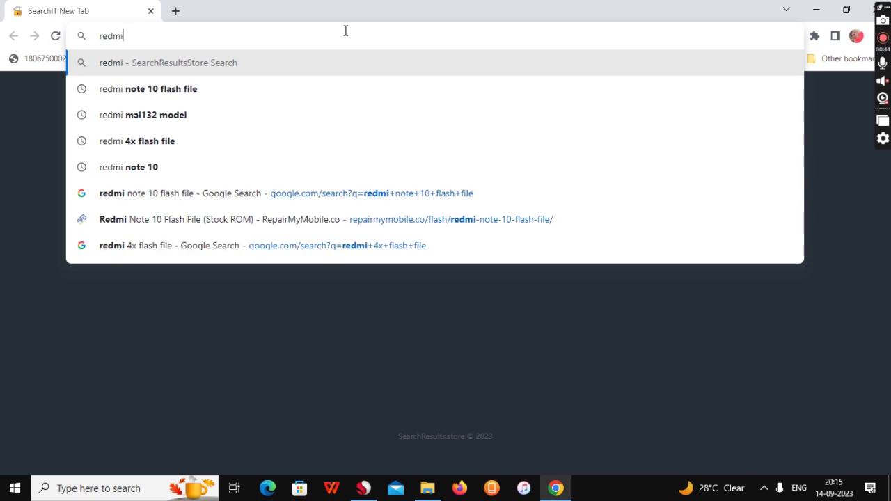
text( 7a flashi)
key(BackSpace)
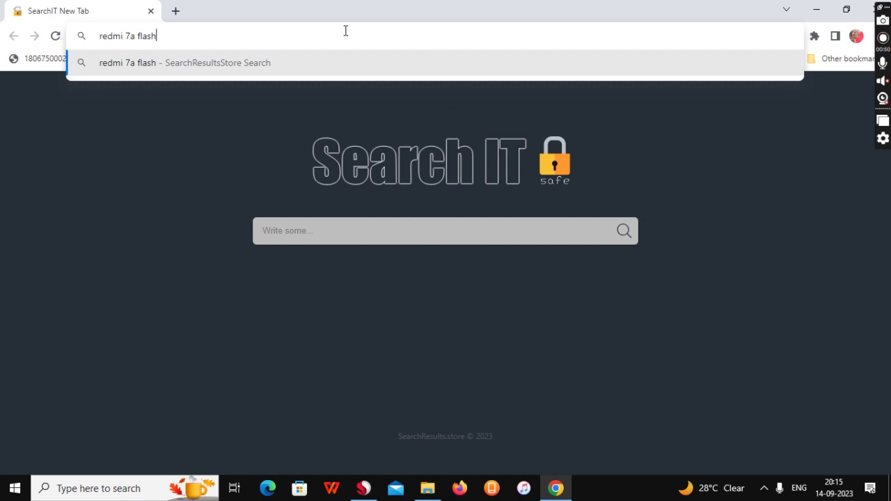
text(file)
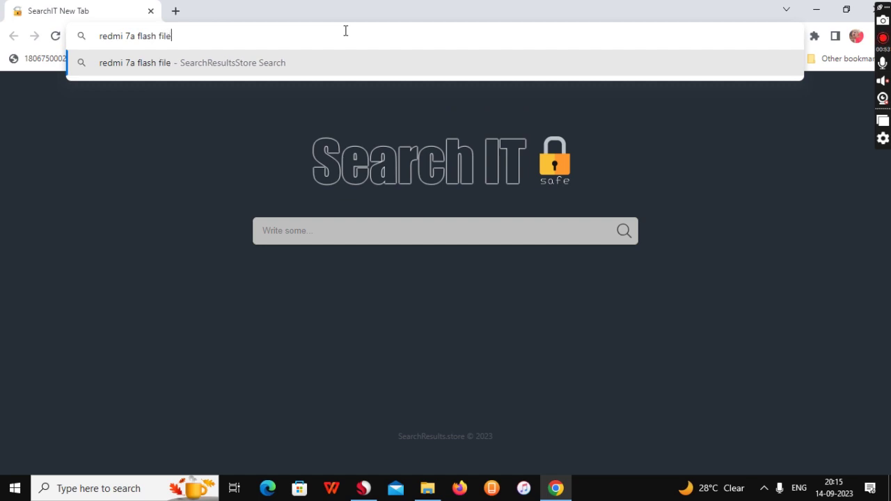
key(Return)
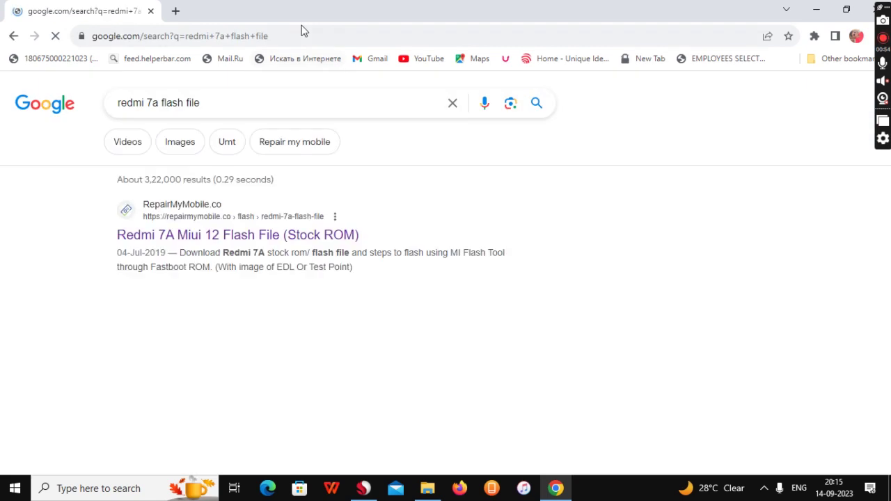
Step: Open RepairMyMobile's Redmi 7A Miui 12 Flash File page and examine the list of available pine firmware versions
click(185, 242)
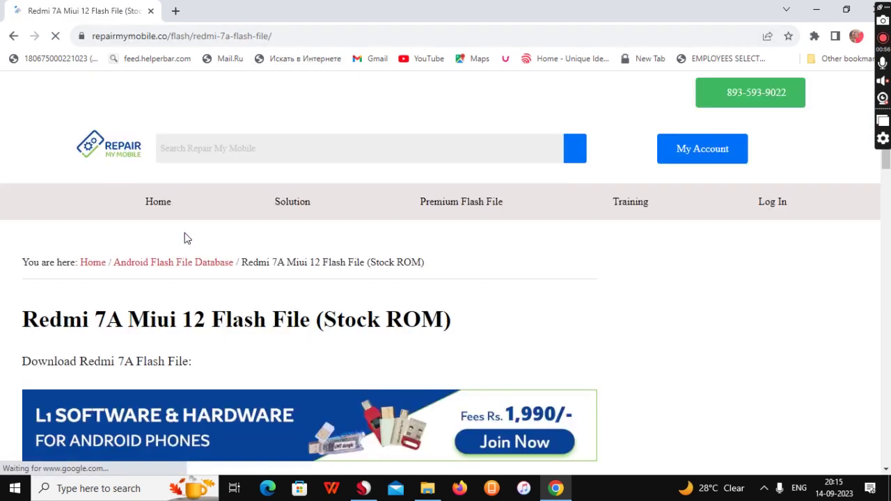
scroll(223, 274, down, 3)
scroll(137, 368, down, 3)
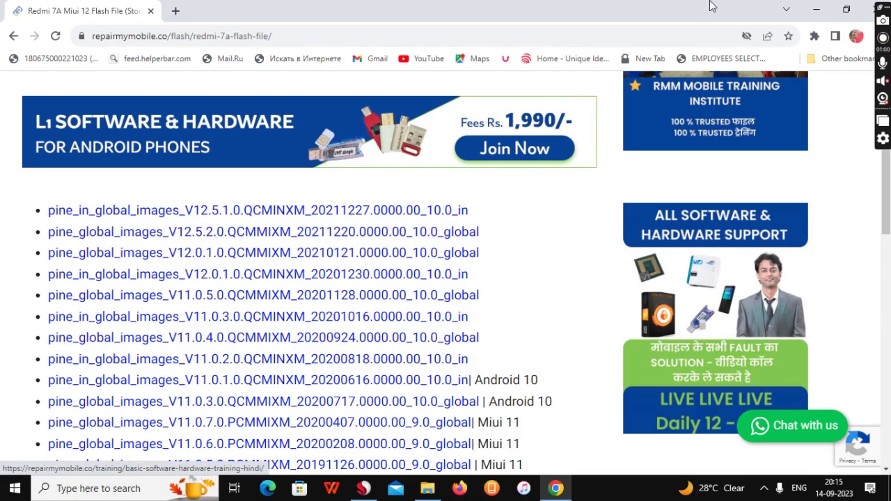
click(818, 7)
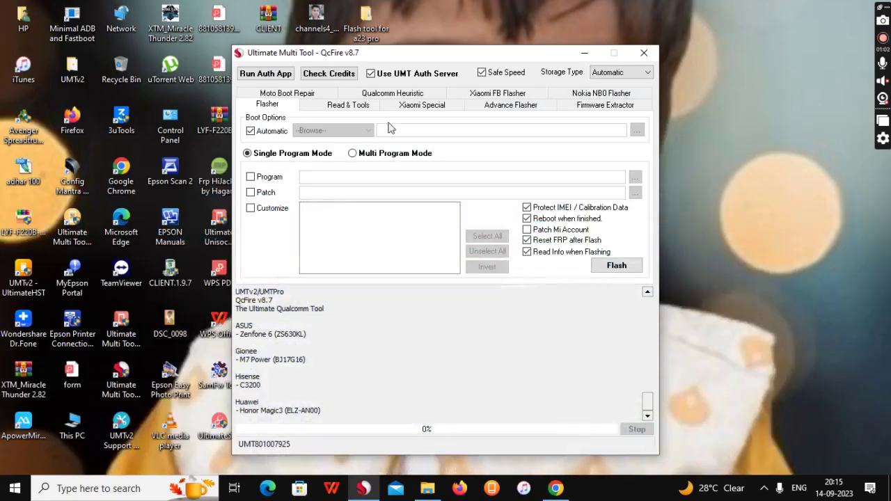
Step: In File Explorer, extract the pine_in_global_images_V12.5.1.0 archive from the mi folder on drive D into its own folder
click(427, 488)
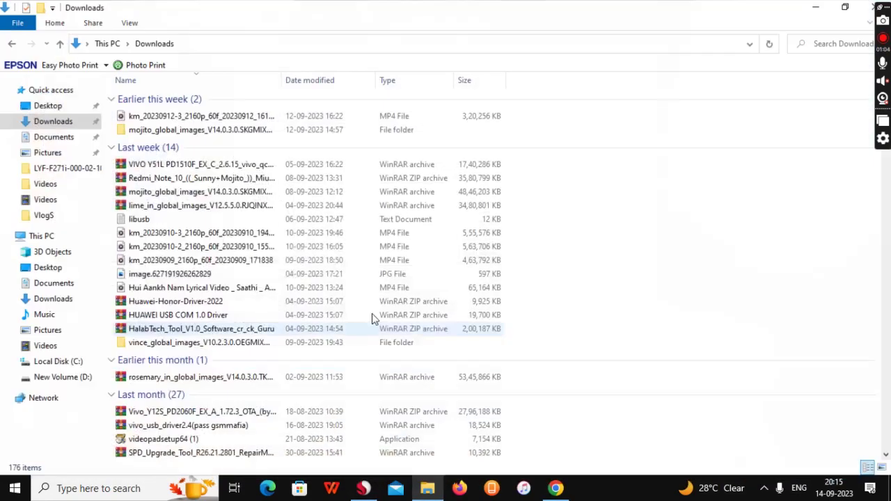
click(78, 377)
double_click(151, 136)
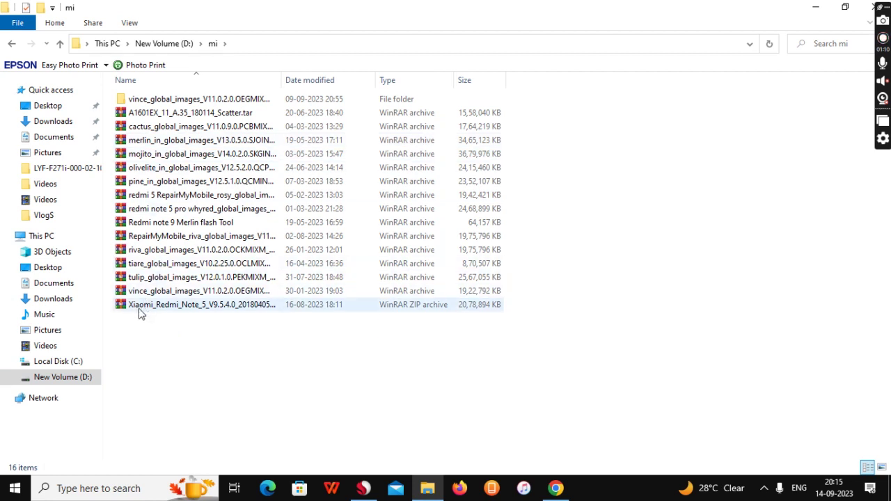
click(142, 184)
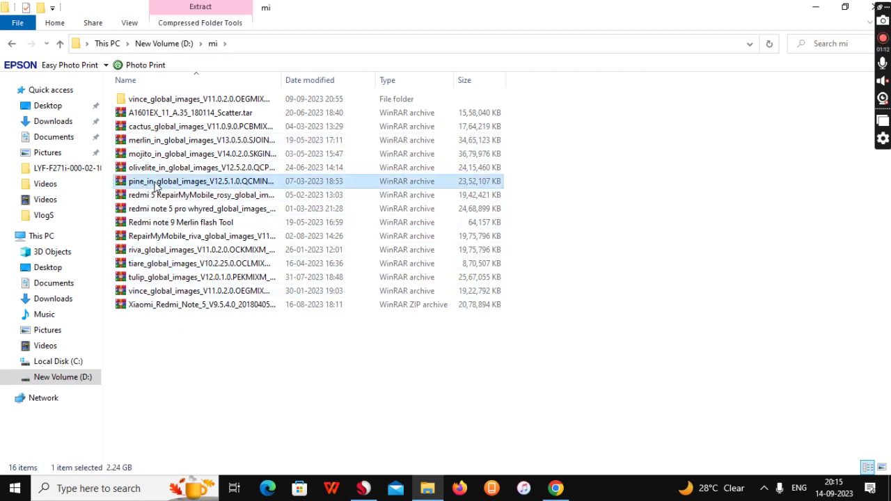
right_click(156, 184)
click(209, 234)
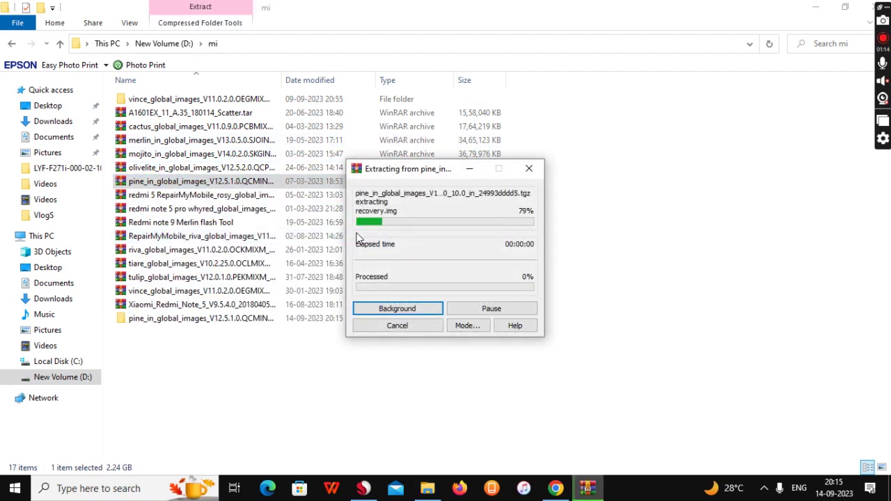
Step: Minimise the browser and file windows and move the extraction progress window beside the QcFire window
click(554, 489)
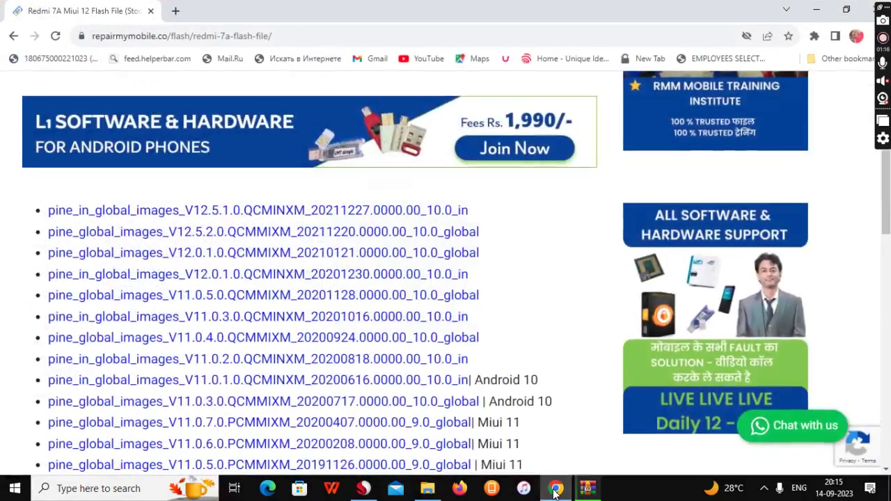
click(815, 8)
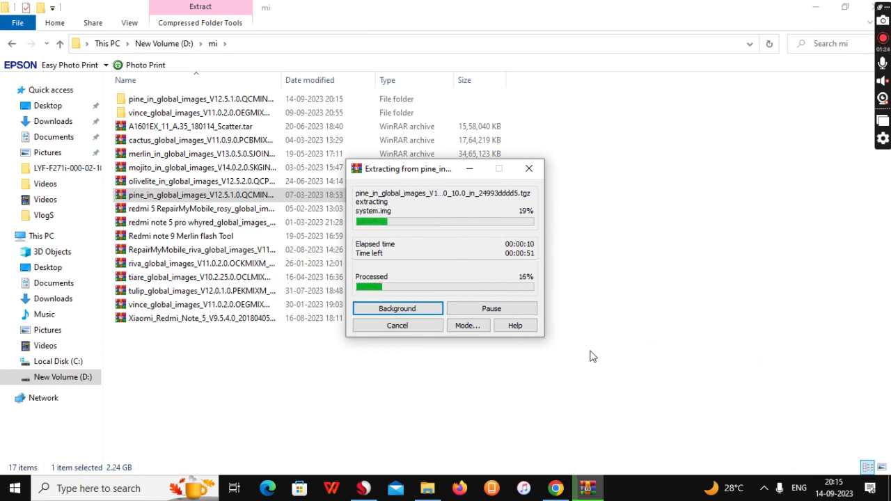
click(817, 6)
right_click(721, 3)
click(743, 41)
drag(409, 168, 728, 65)
right_click(710, 3)
click(740, 39)
right_click(710, 3)
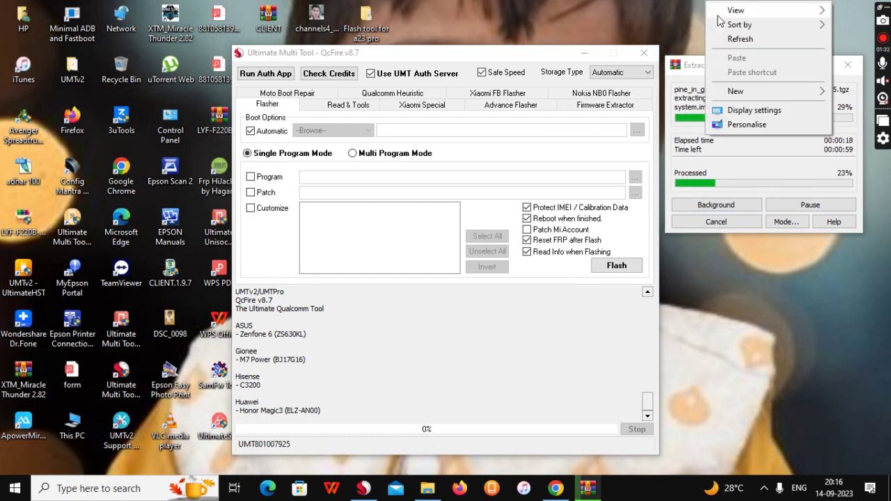
click(731, 40)
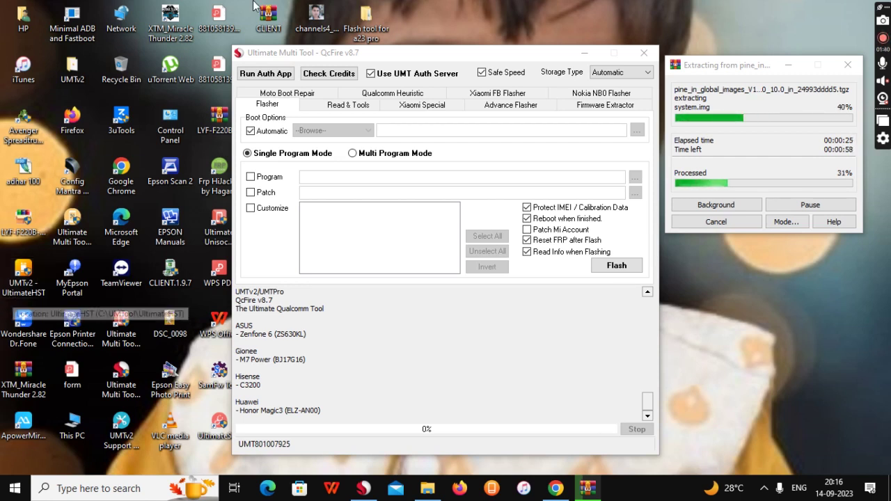
right_click(676, 3)
click(712, 39)
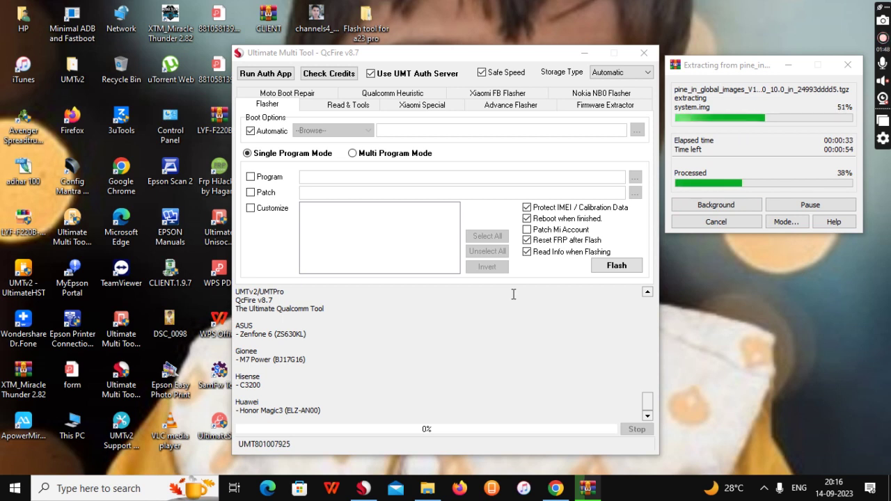
right_click(757, 3)
click(784, 40)
right_click(699, 3)
click(736, 41)
right_click(721, 3)
click(738, 39)
right_click(724, 2)
click(744, 39)
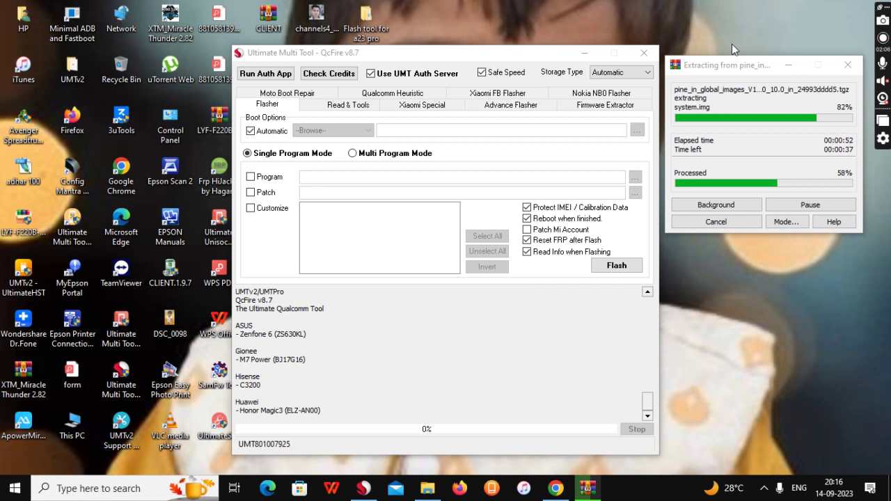
right_click(731, 20)
click(755, 35)
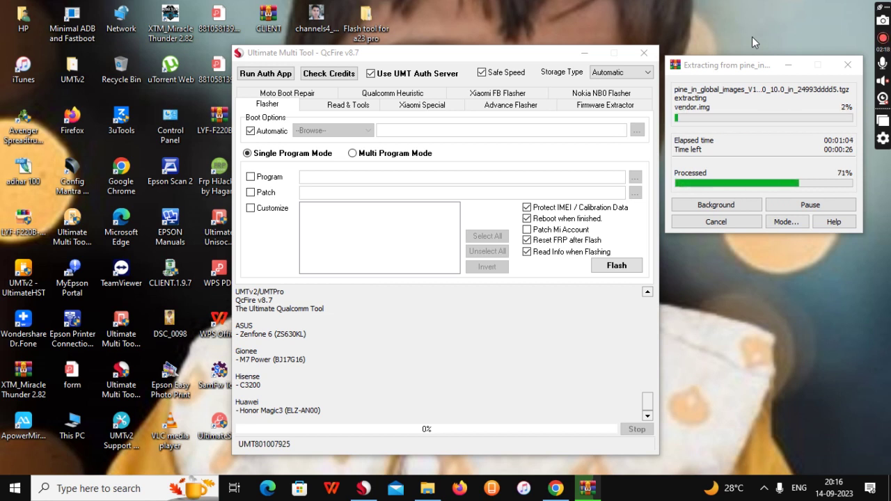
right_click(723, 2)
click(743, 38)
right_click(724, 2)
click(743, 38)
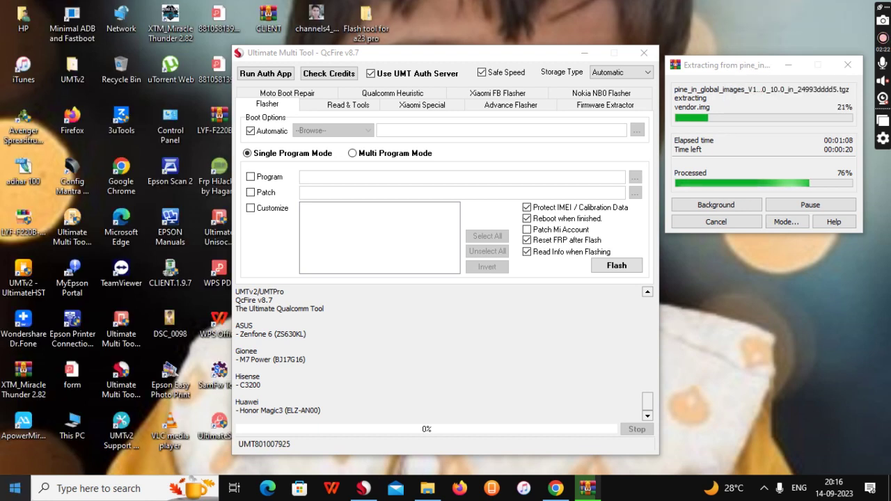
right_click(702, 2)
click(724, 39)
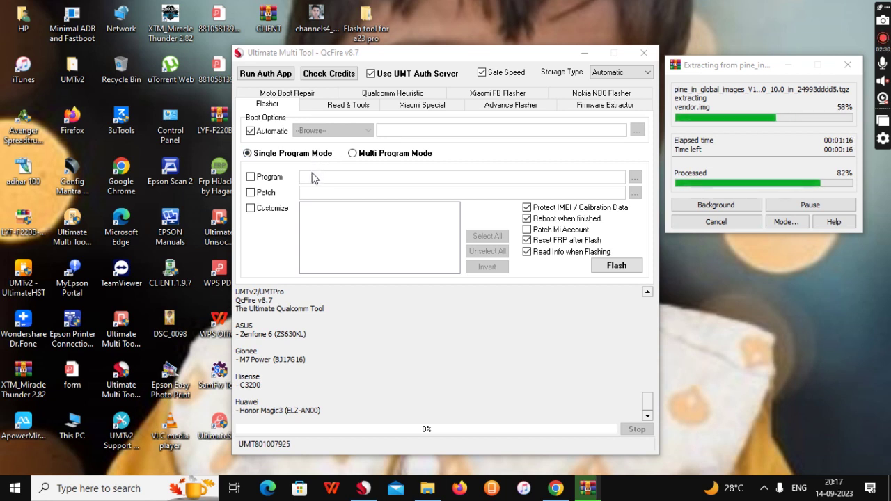
mouse_move(585, 495)
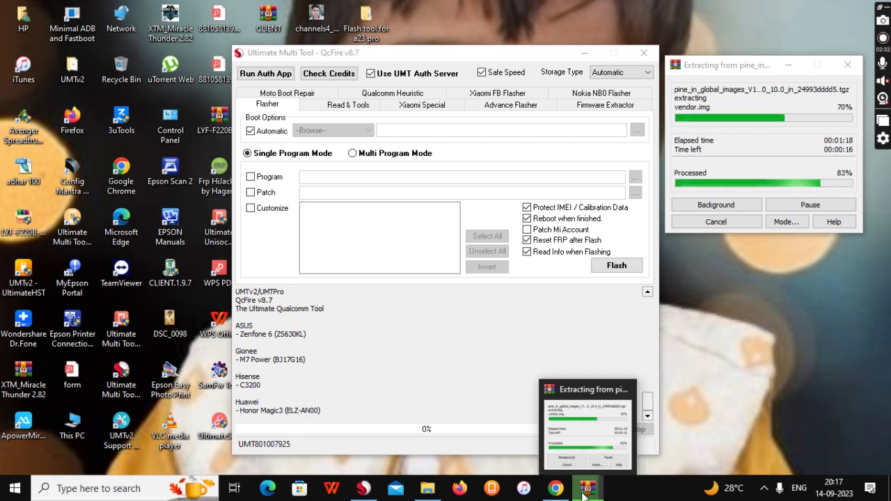
right_click(763, 2)
click(495, 6)
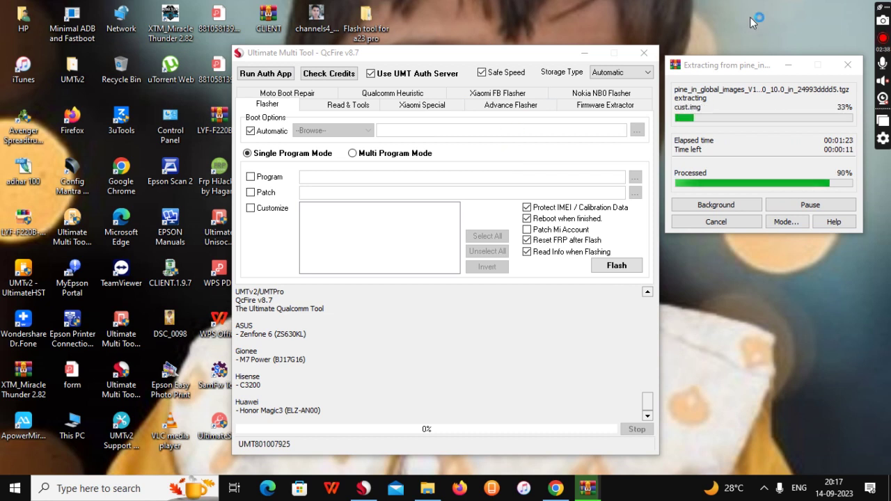
right_click(710, 2)
click(731, 38)
right_click(735, 2)
click(754, 39)
right_click(729, 3)
click(745, 39)
right_click(727, 3)
click(741, 39)
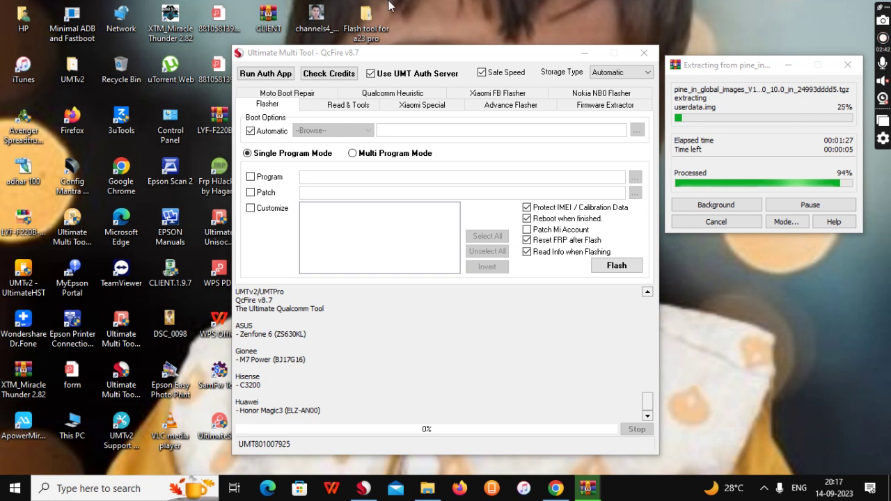
right_click(673, 3)
click(715, 41)
right_click(719, 2)
click(733, 39)
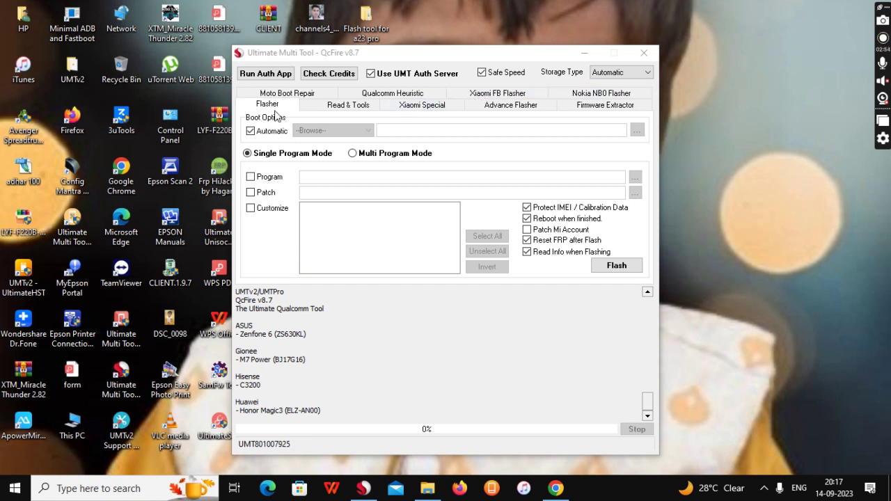
Step: Enable Program in QcFire's Flasher and load rawprogram0 from the extracted pine_in V12.5.1.0 images folder in D:\mi, acknowledging the persist flashing notice
click(267, 178)
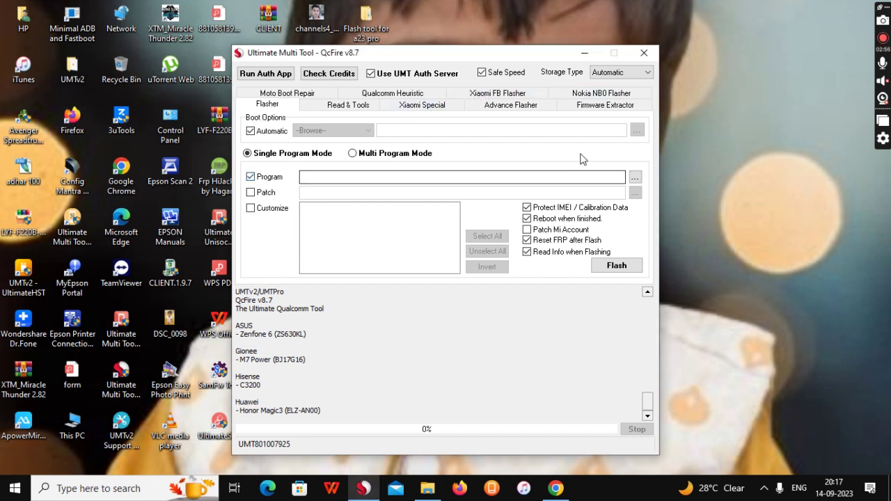
click(635, 180)
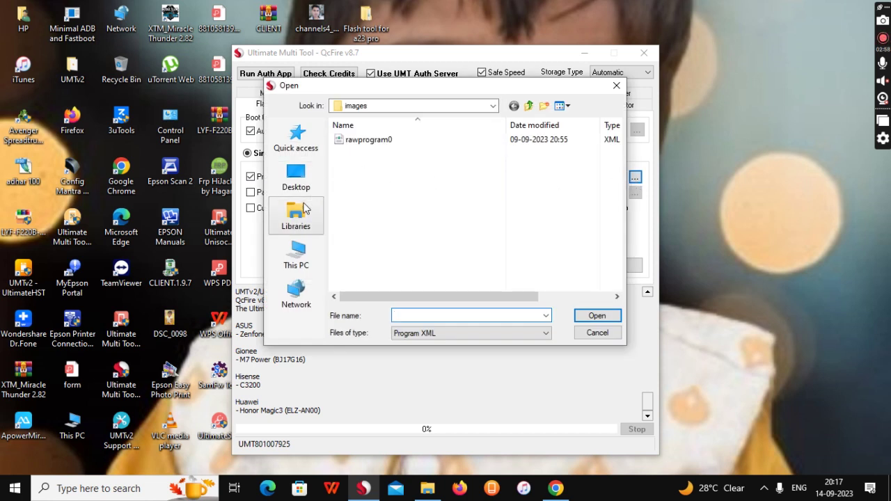
click(298, 256)
scroll(376, 227, down, 5)
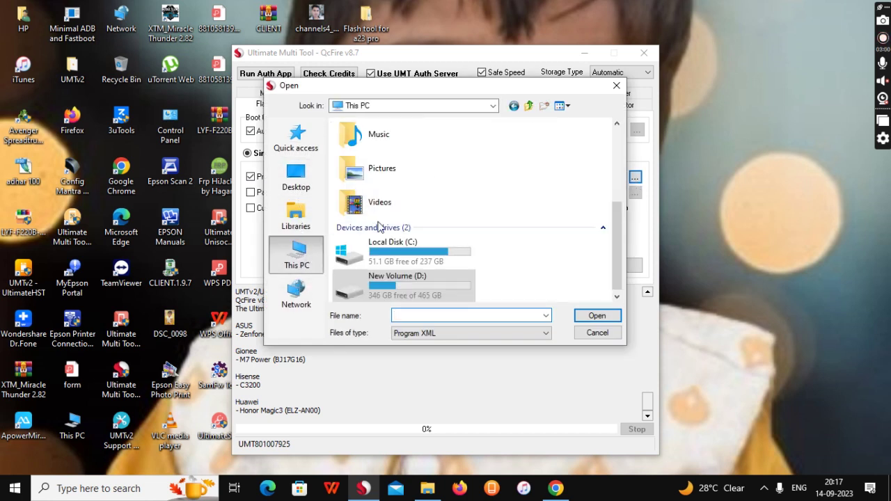
double_click(392, 282)
double_click(358, 175)
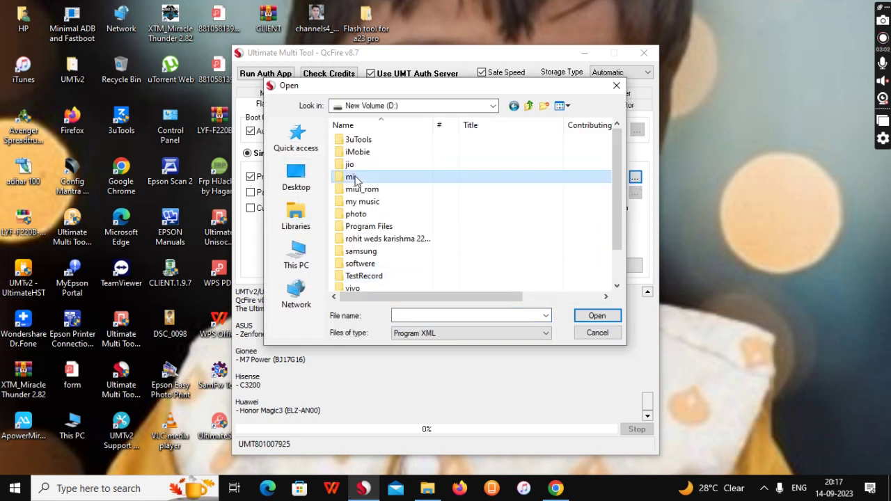
double_click(372, 139)
double_click(374, 139)
double_click(392, 141)
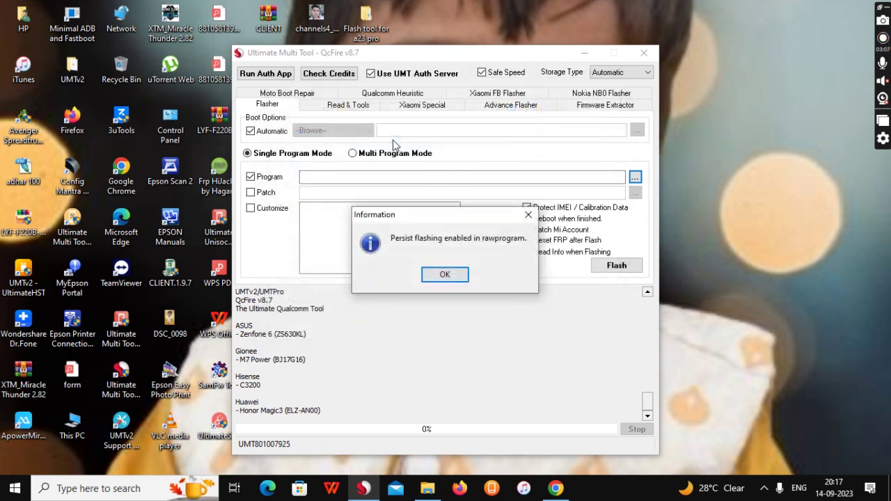
click(443, 275)
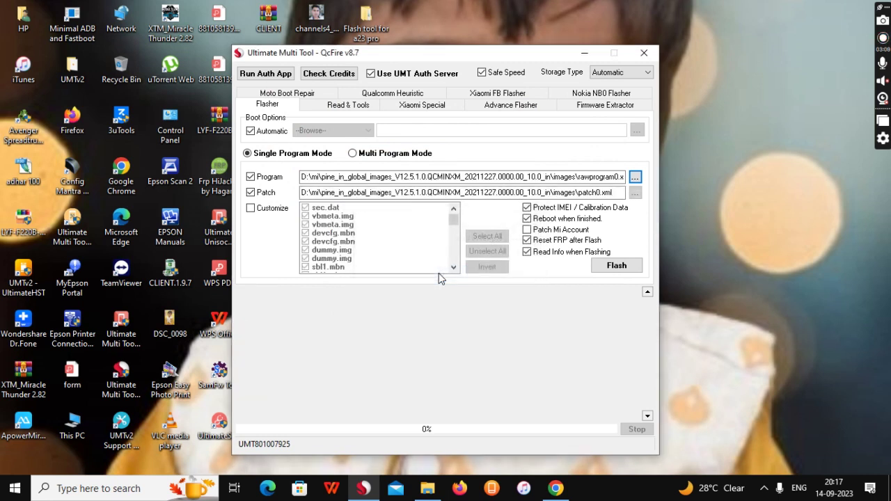
Step: Start flashing the phone with the loaded rawprogram0 and patch0 files, and run the flash a second time
click(615, 268)
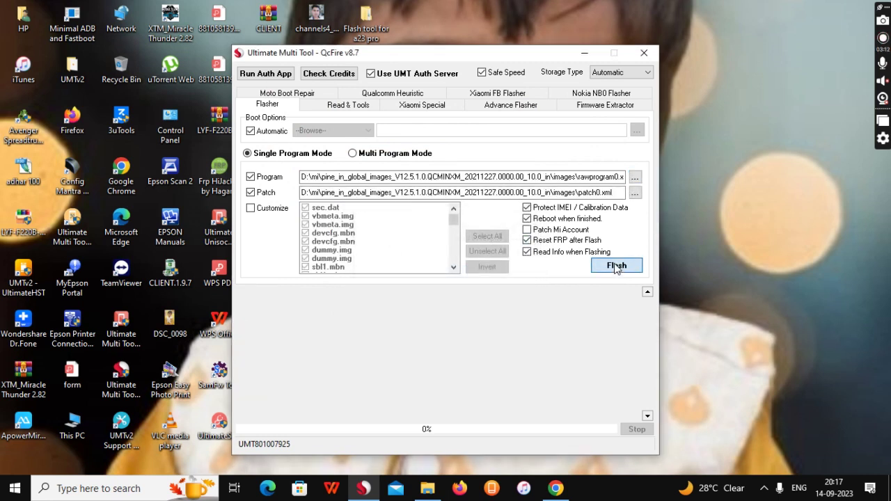
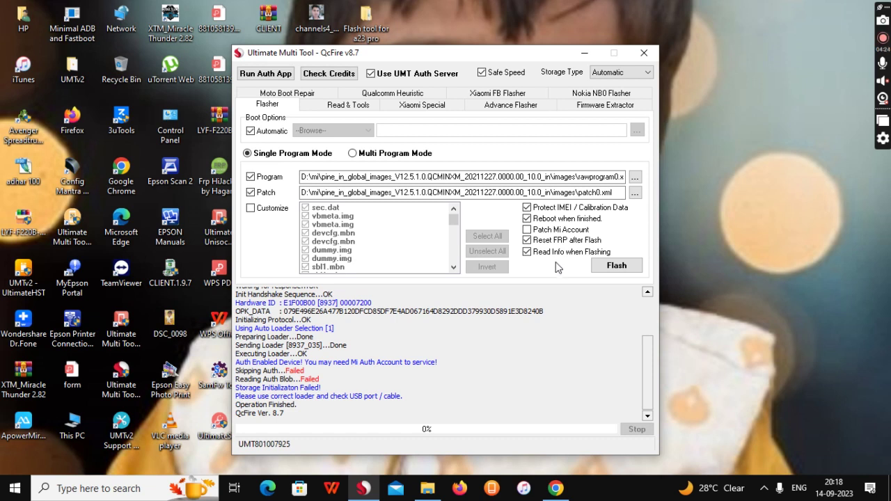
click(609, 270)
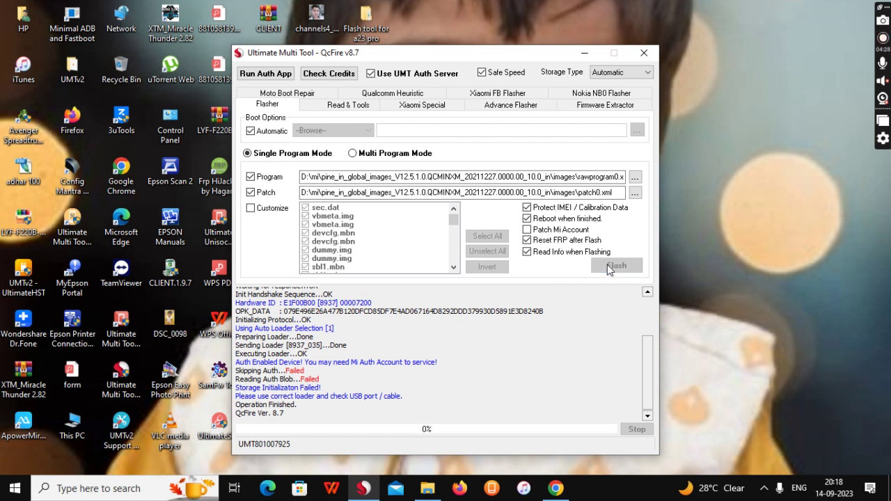